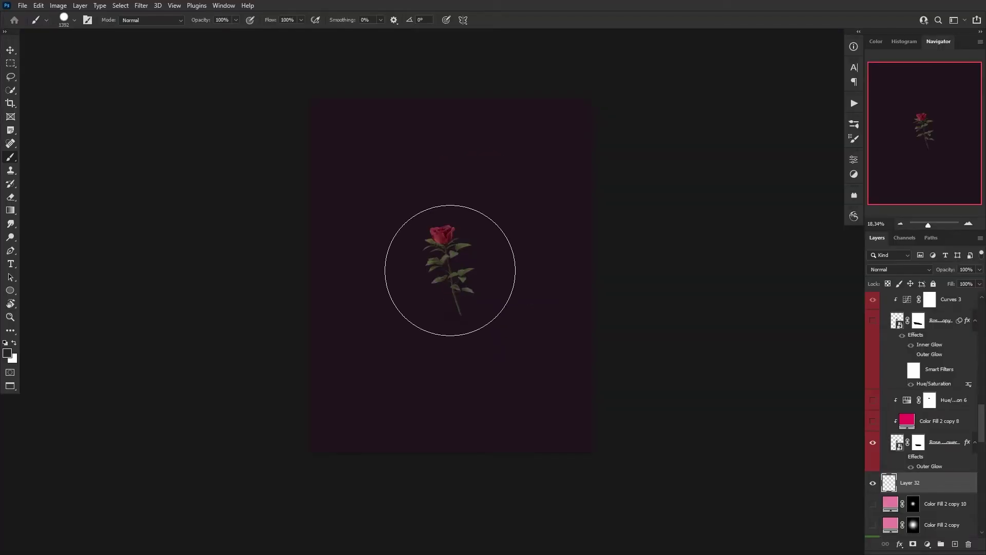
Fill the circle pink, drop its Fill to 0%, and add Outer Glow, Inner Glow and Inner Shadow styles
click(872, 502)
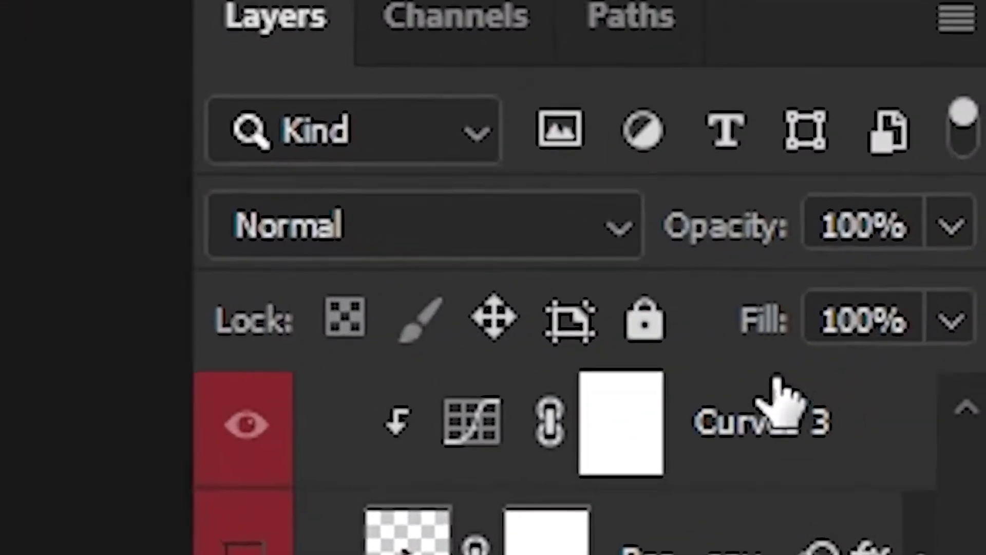
drag(950, 283, 879, 278)
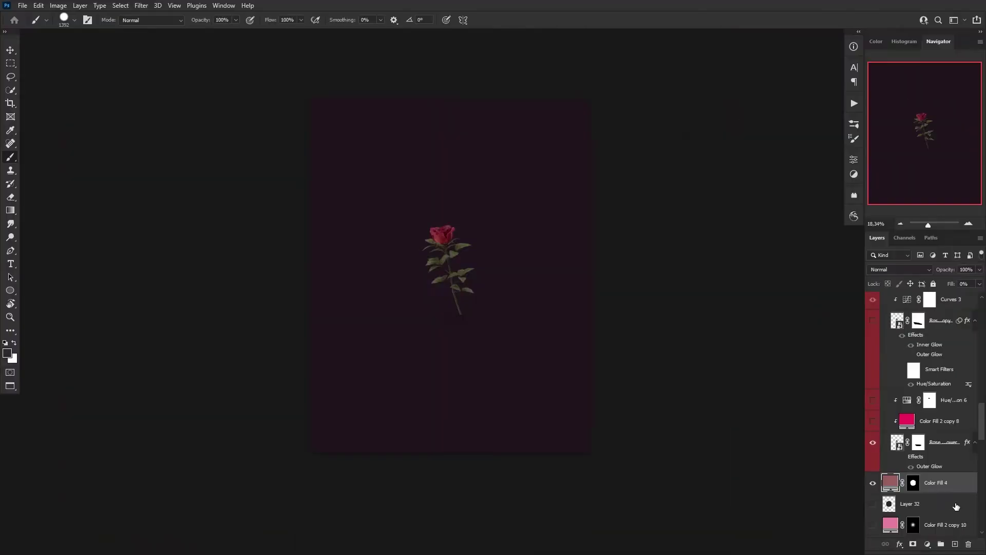
double_click(957, 507)
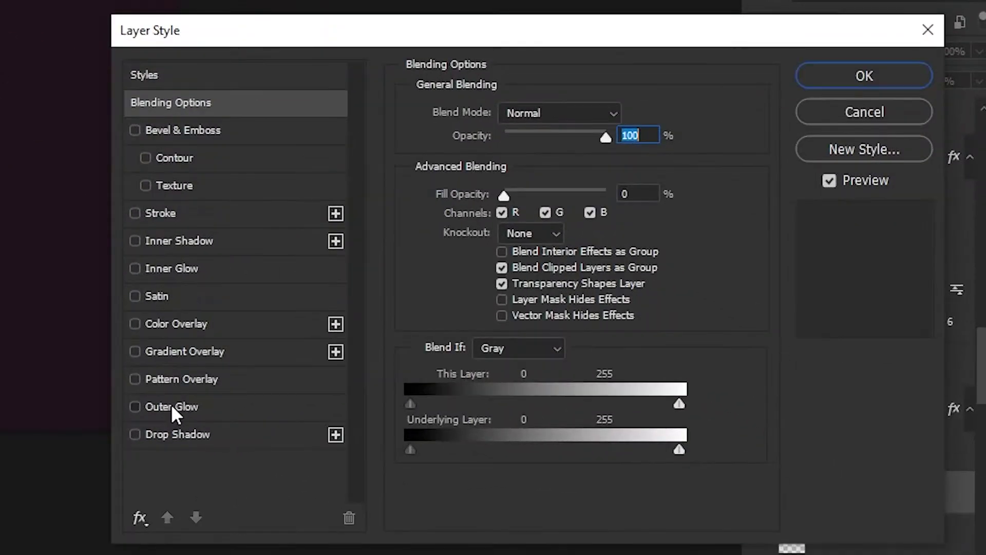
click(596, 441)
click(599, 375)
click(190, 242)
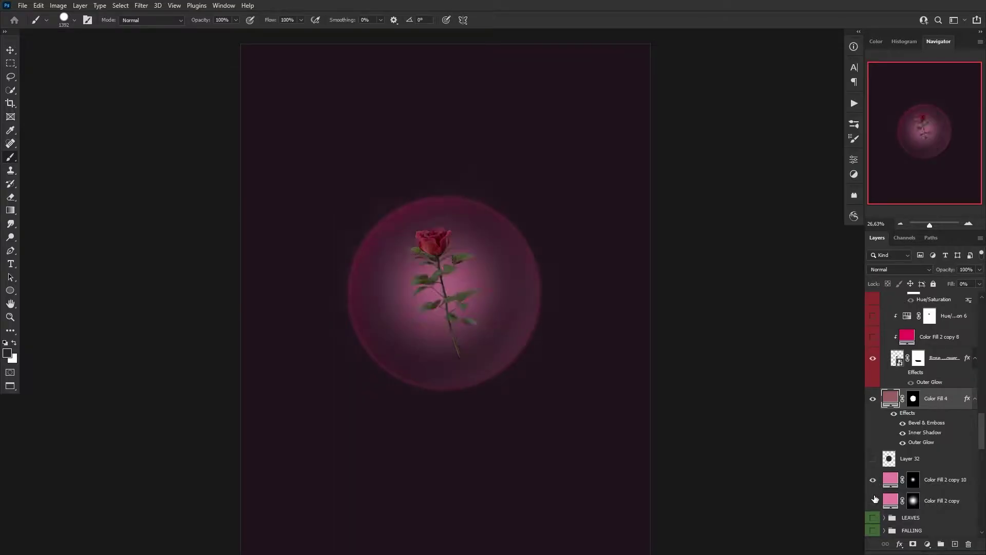
Show the pink Color Fill glow layers inside the ball
click(874, 501)
scroll(471, 279, down, 3)
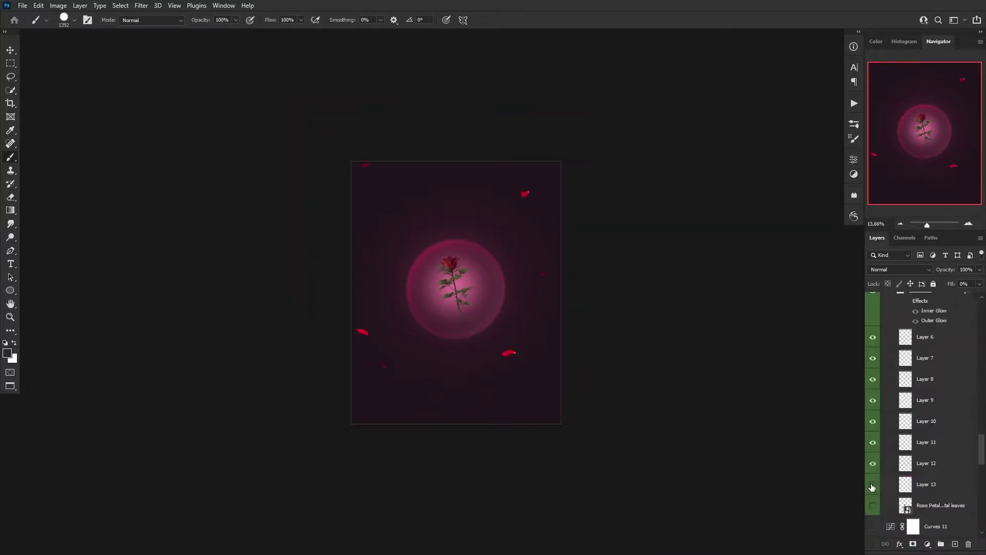
scroll(539, 295, up, 2)
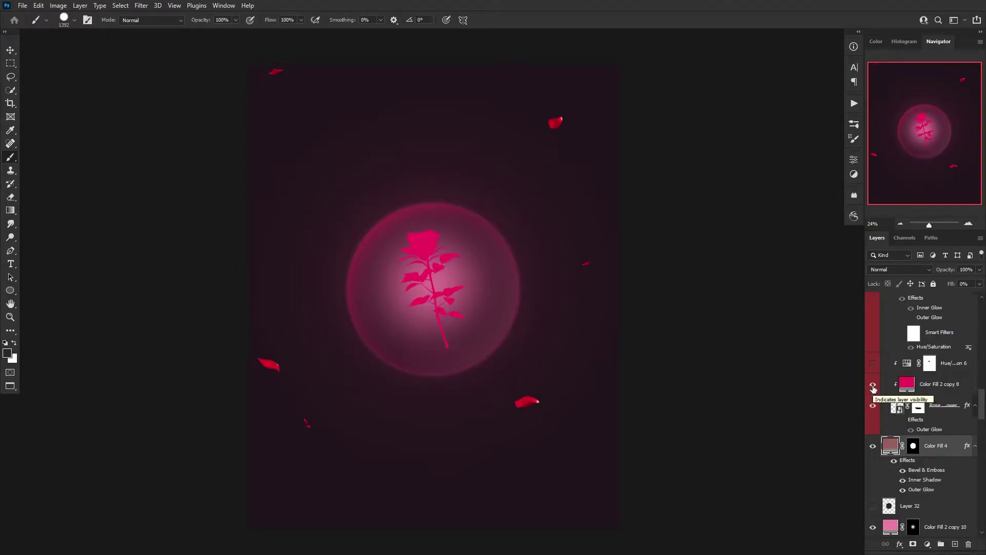
Raise the Hue/Saturation lightness to turn the rose a bright pink silhouette
double_click(908, 363)
drag(752, 267, 705, 267)
drag(790, 264, 951, 266)
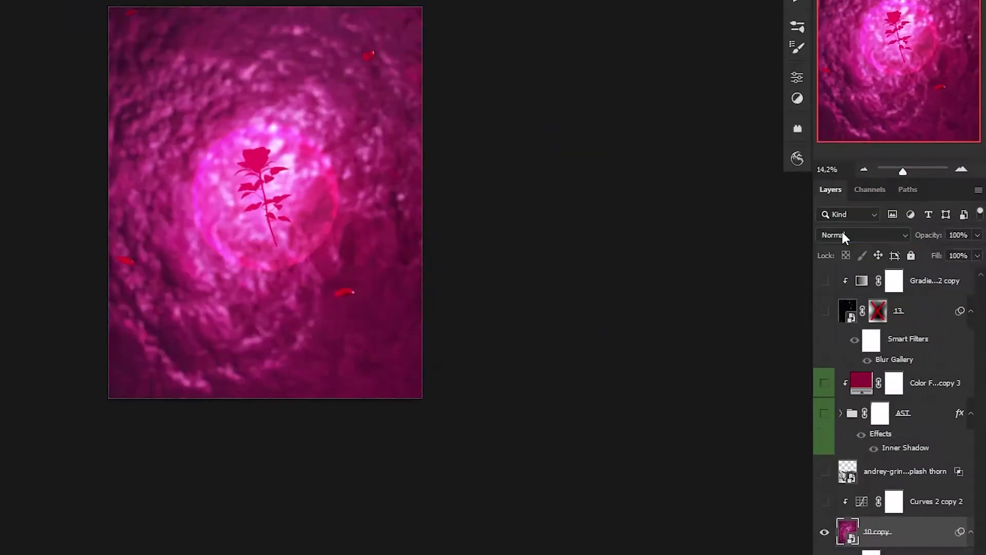
Set the pink texture layer's blend mode to Color Dodge
click(883, 265)
click(652, 399)
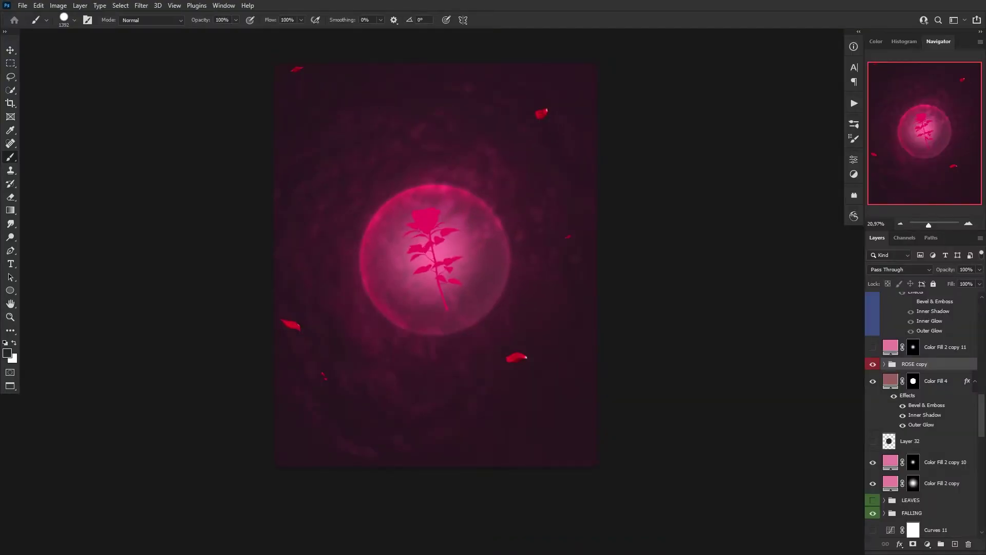
Place the cracked texture over the ball, desaturate it, and blend it with Multiply
drag(700, 329, 408, 335)
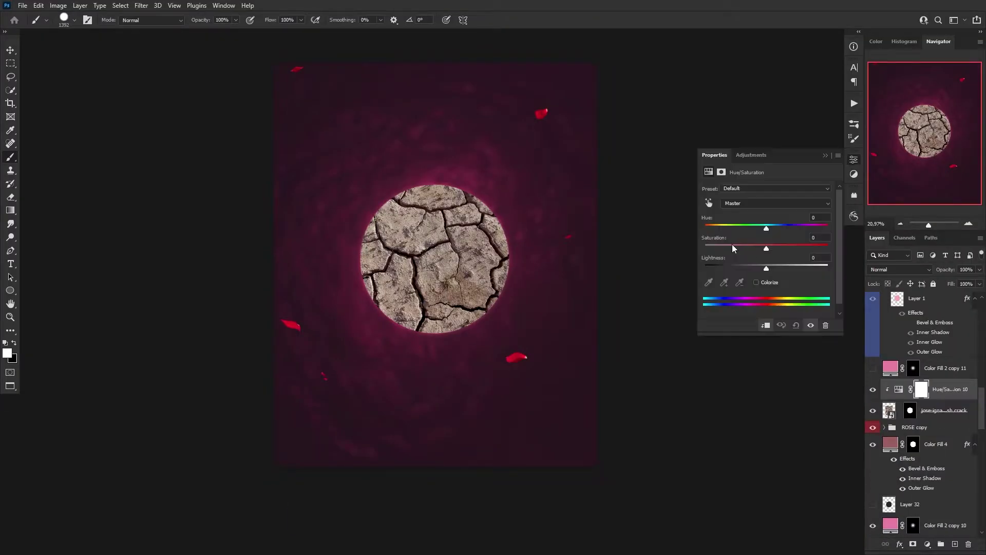
drag(732, 245, 744, 261)
click(940, 410)
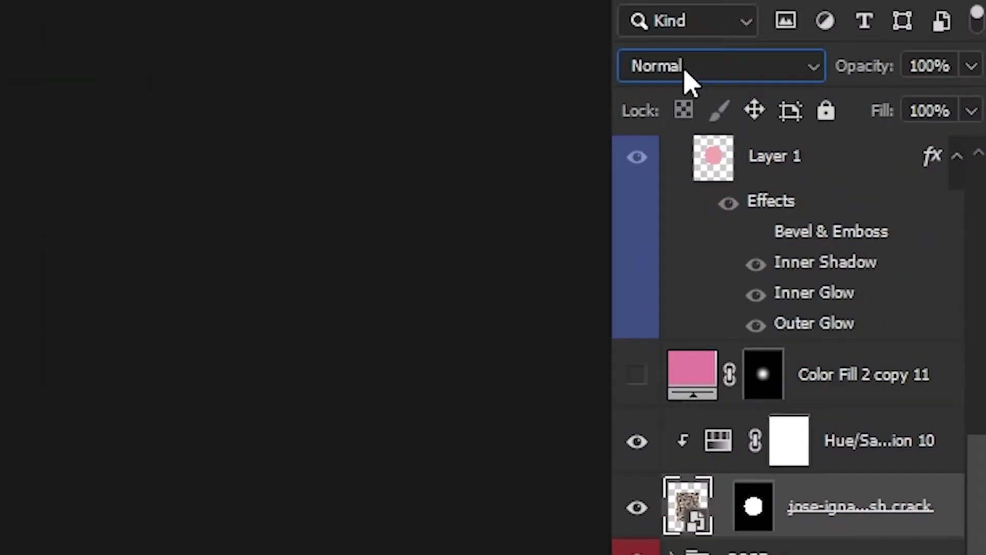
click(687, 72)
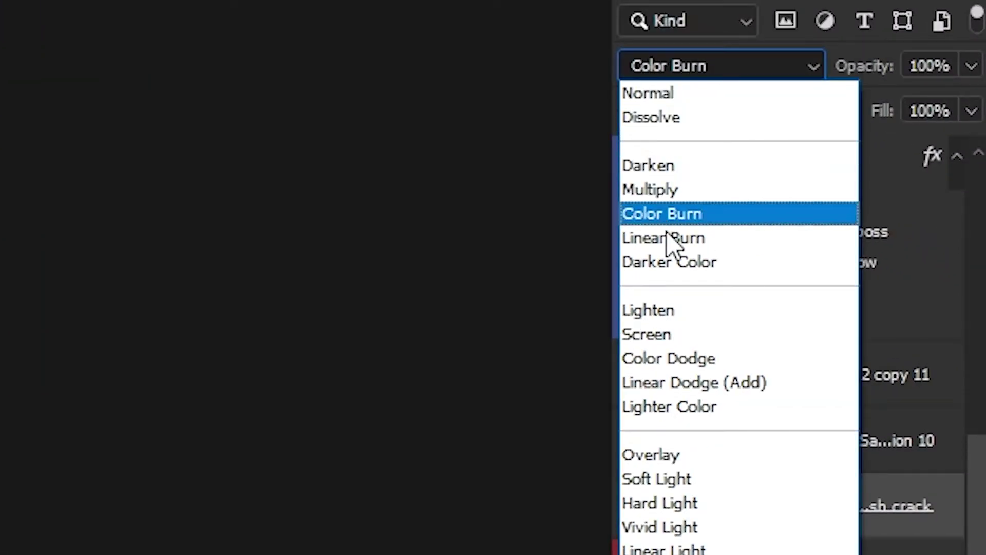
click(666, 204)
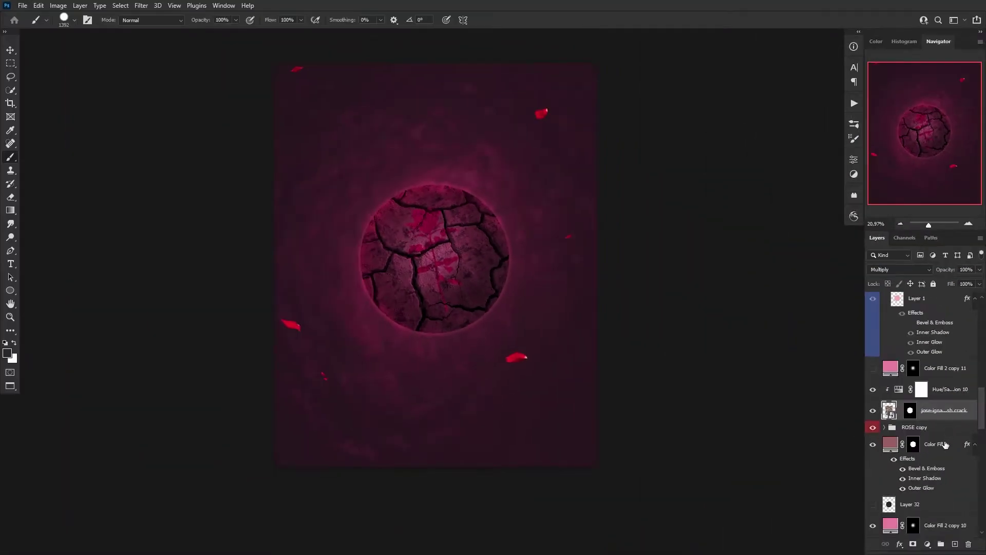
Add a clipped Curves adjustment that brightens the cracked texture, then reselect the crack layer
click(927, 544)
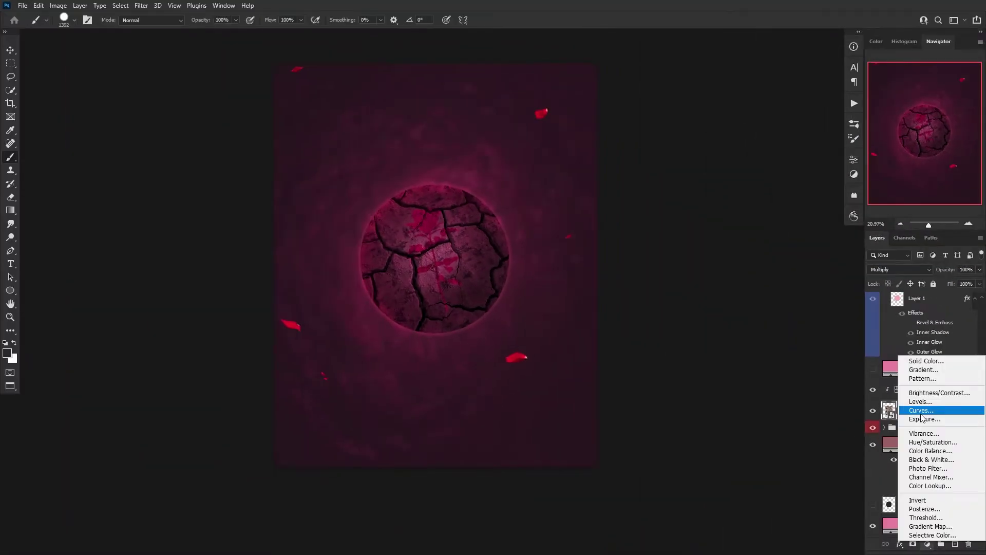
click(904, 408)
drag(823, 215, 764, 216)
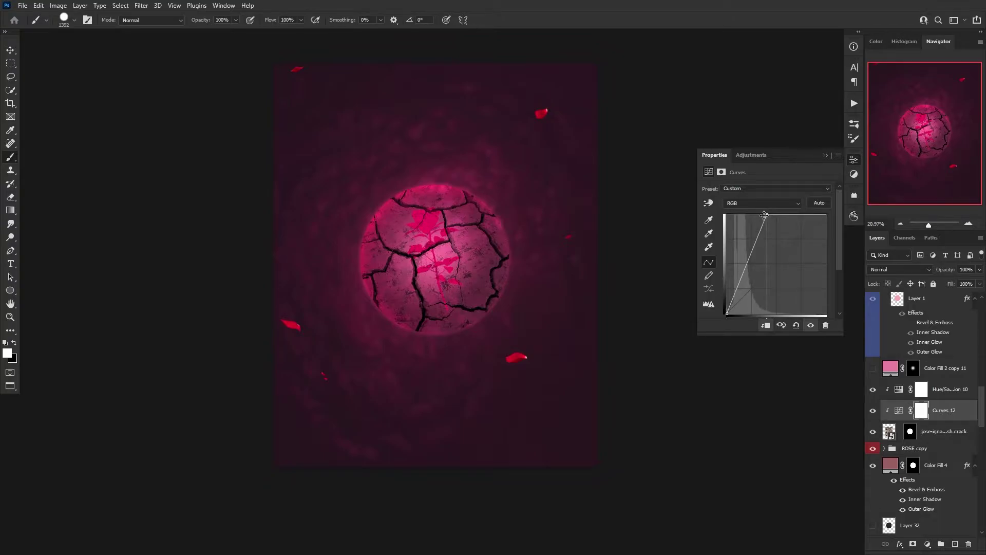
click(826, 155)
click(939, 431)
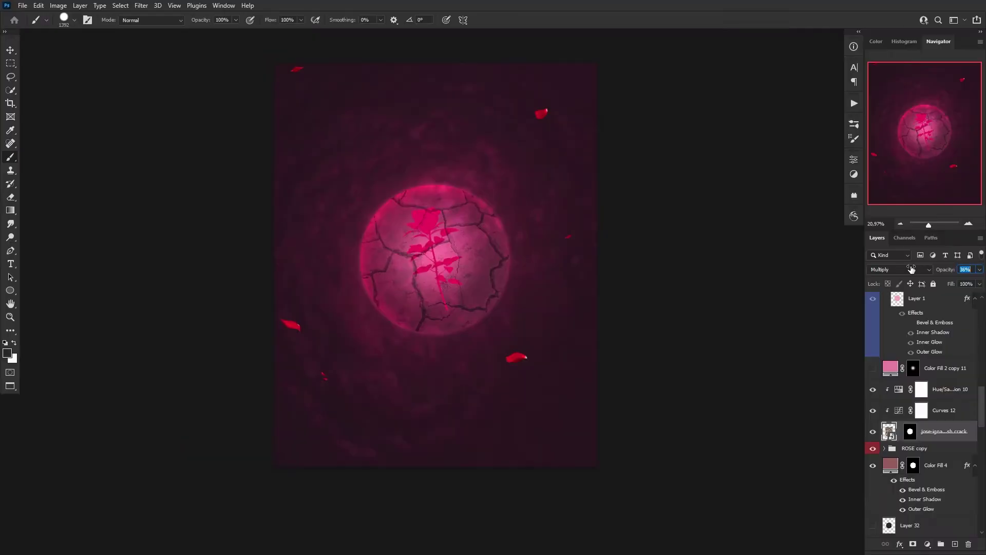
Confirm the crack layer's 36% opacity, test inverting it, then undo the inversion
key(Return)
key(ctrl+i)
click(872, 410)
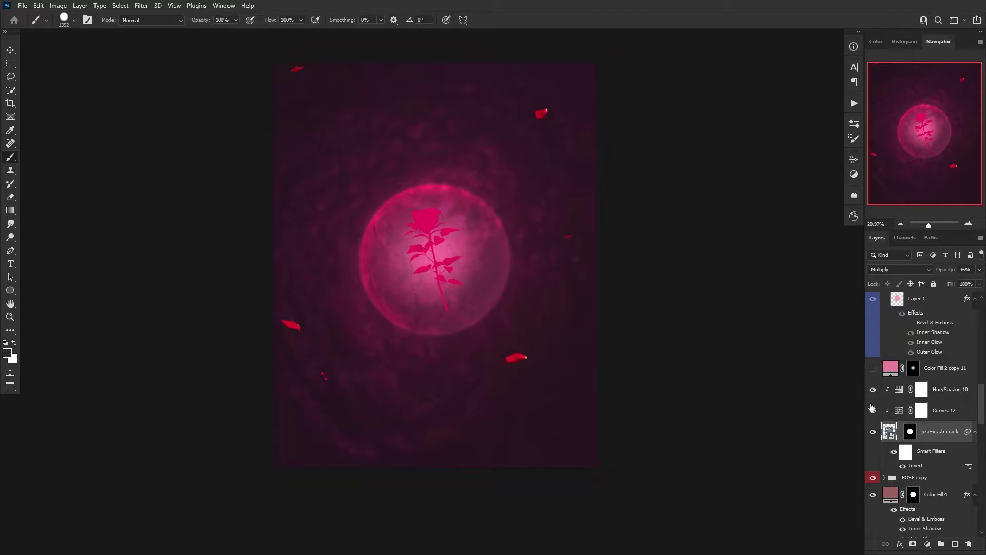
click(872, 410)
key(ctrl+z)
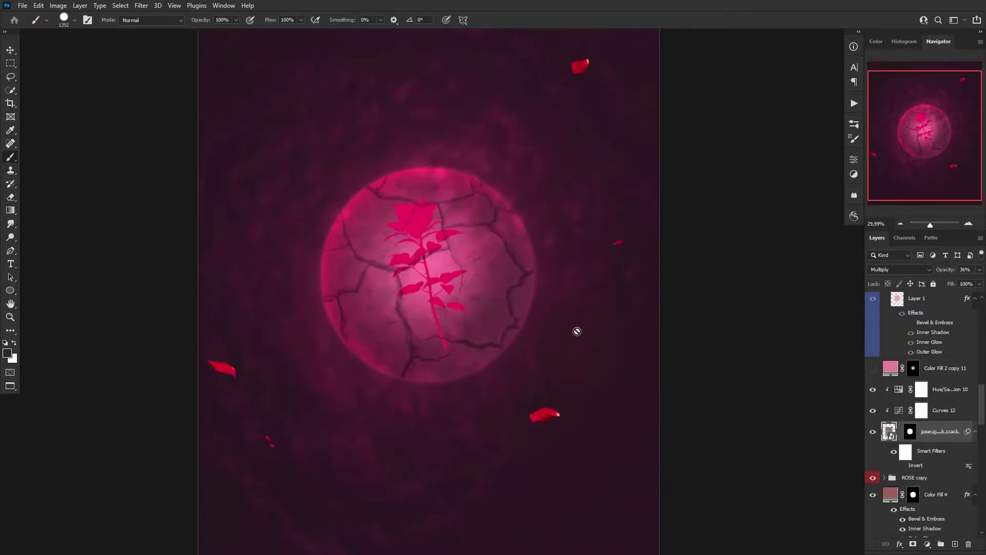
Warp the crack texture into an arch that wraps around the ball
key(ctrl+t)
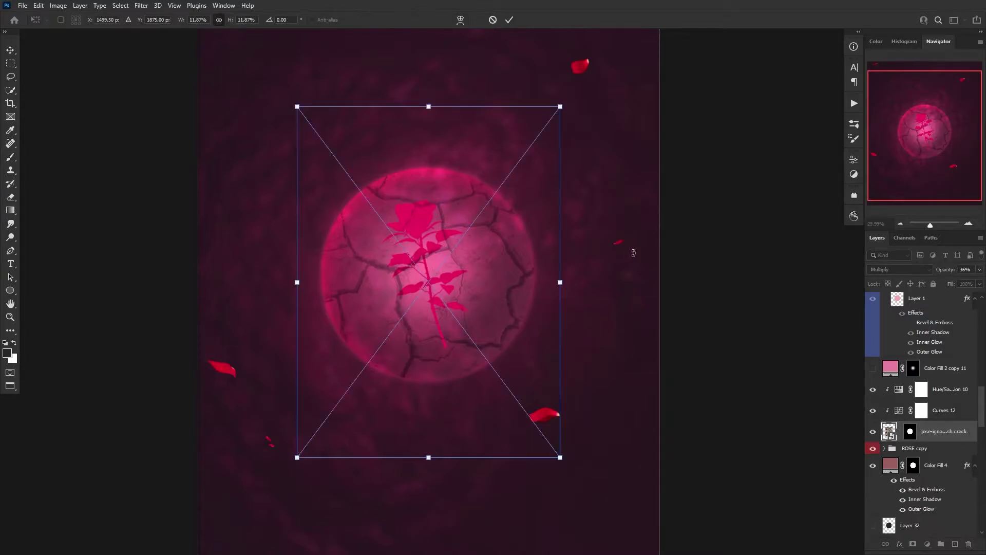
right_click(488, 273)
click(506, 348)
drag(297, 105, 339, 199)
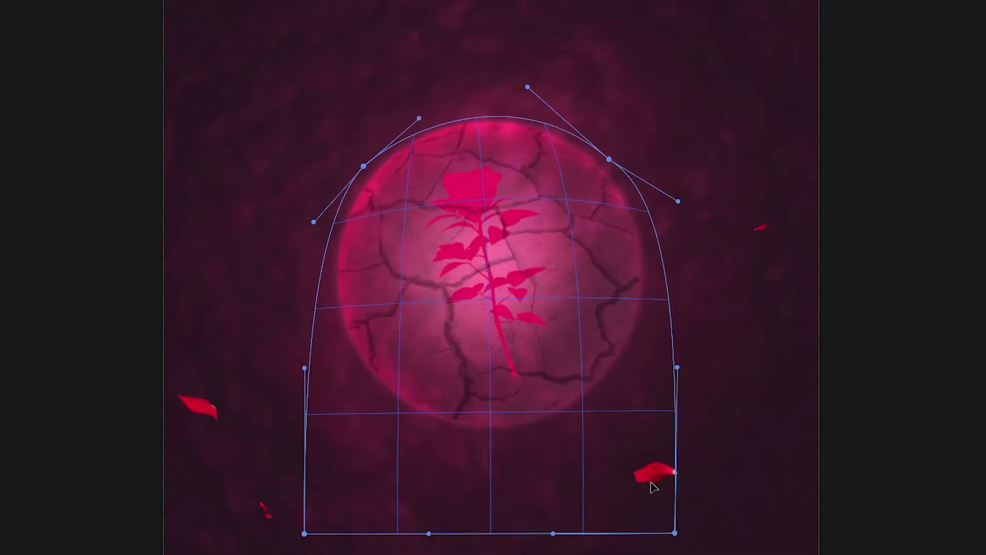
key(Return)
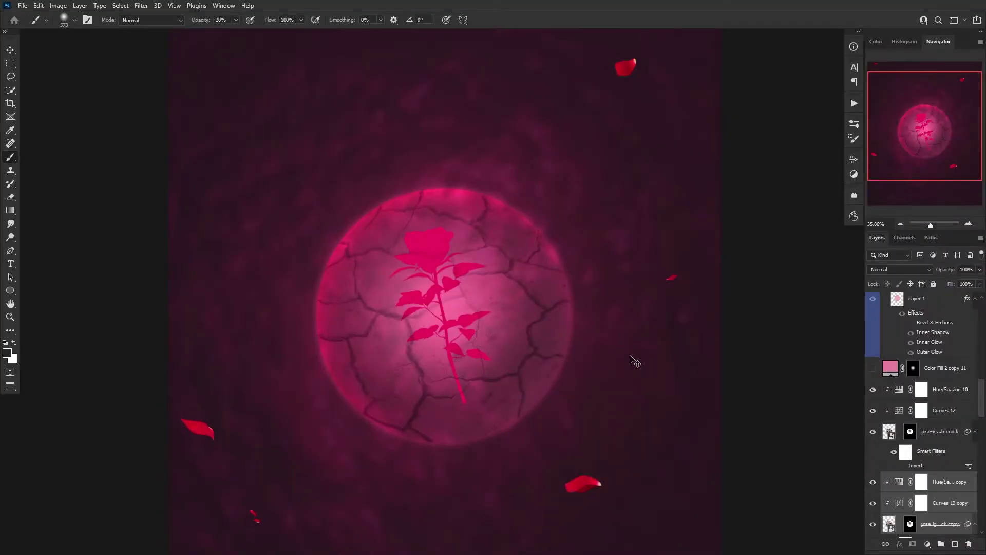
Rotate the duplicated crack layers about 45° and lower the copy's fill to 25%
key(ctrl+t)
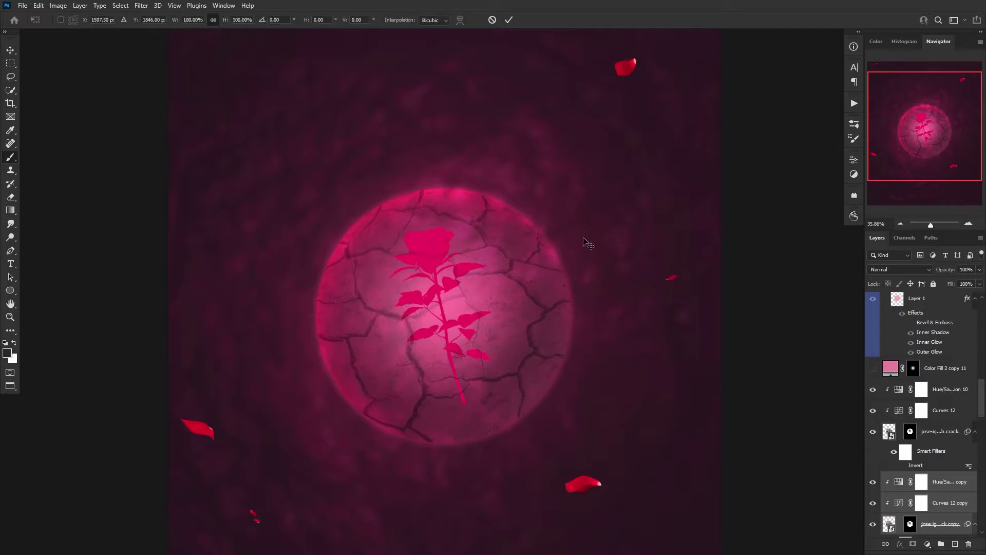
drag(494, 154, 641, 225)
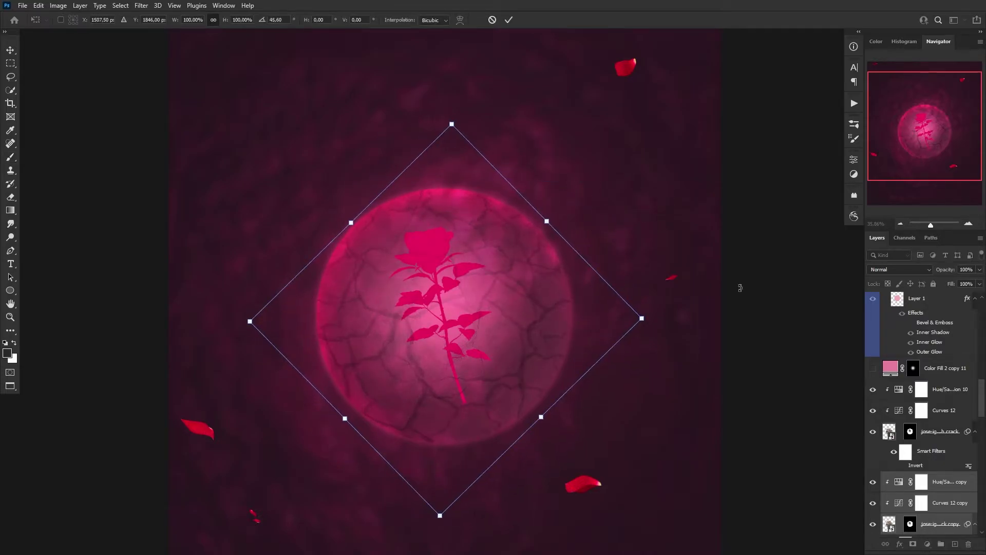
key(Return)
drag(938, 524, 960, 308)
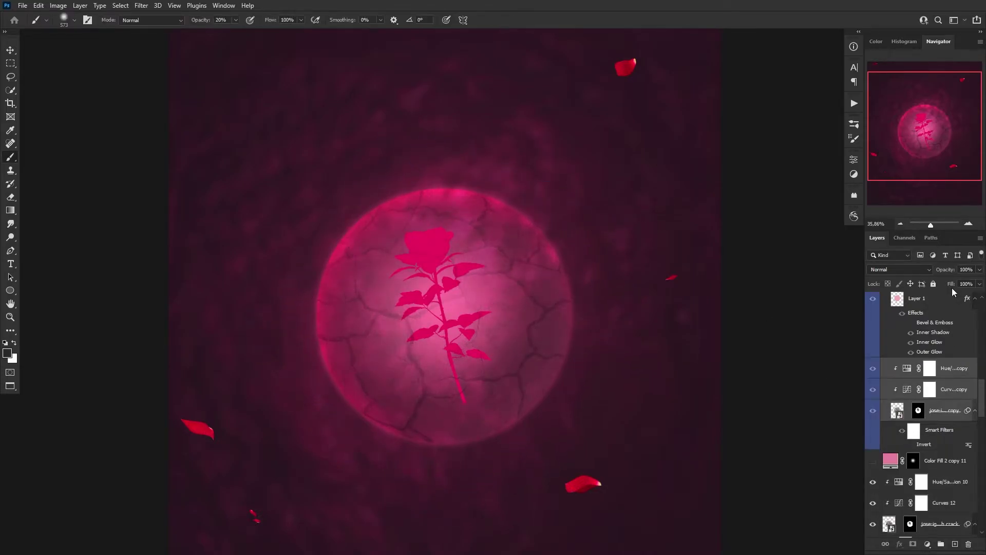
key(ctrl+z)
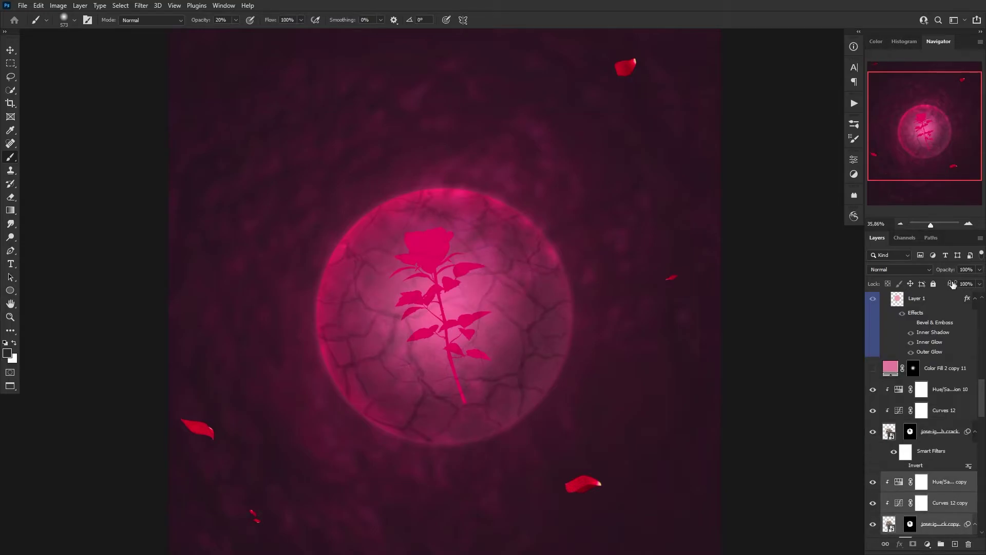
mouse_move(953, 284)
mouse_down()
mouse_move(945, 287)
mouse_move(954, 289)
mouse_up()
click(941, 523)
scroll(430, 352, down, 3)
scroll(449, 358, up, 5)
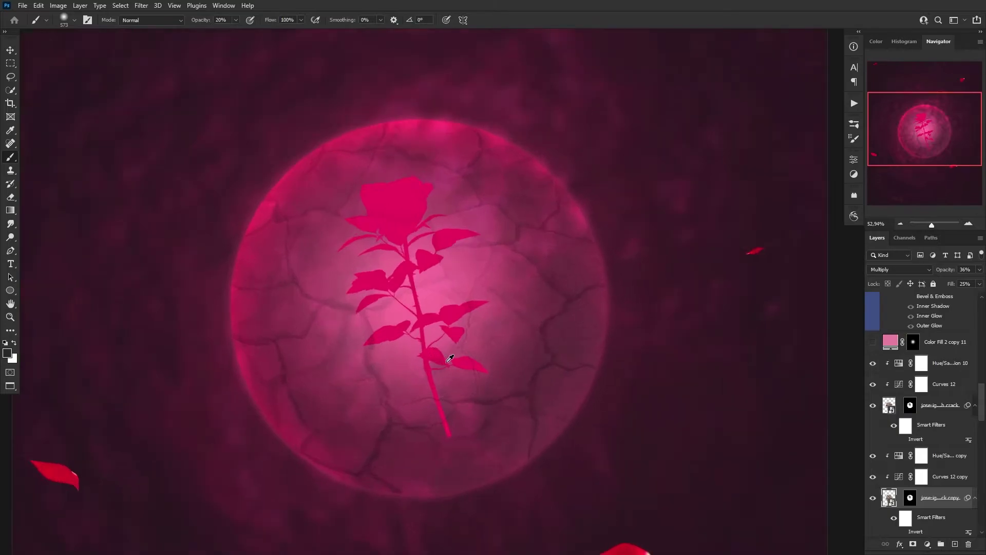
scroll(453, 355, up, 3)
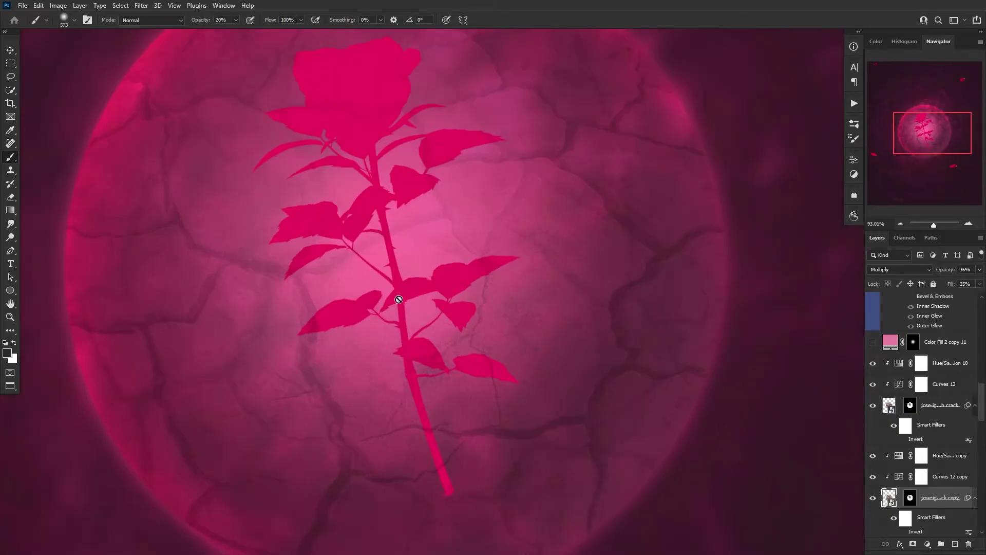
scroll(397, 301, down, 5)
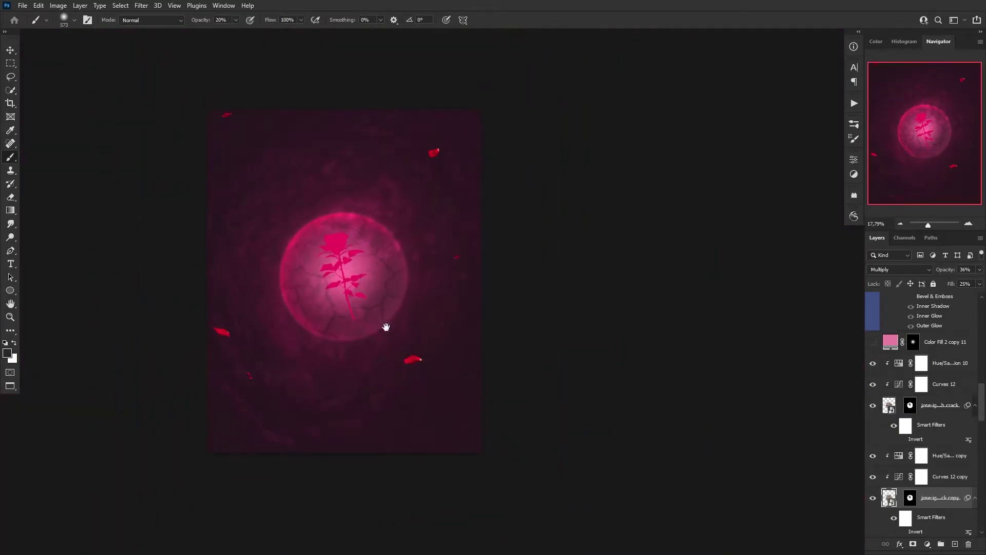
scroll(449, 326, up, 1)
scroll(411, 267, down, 2)
scroll(393, 255, up, 1)
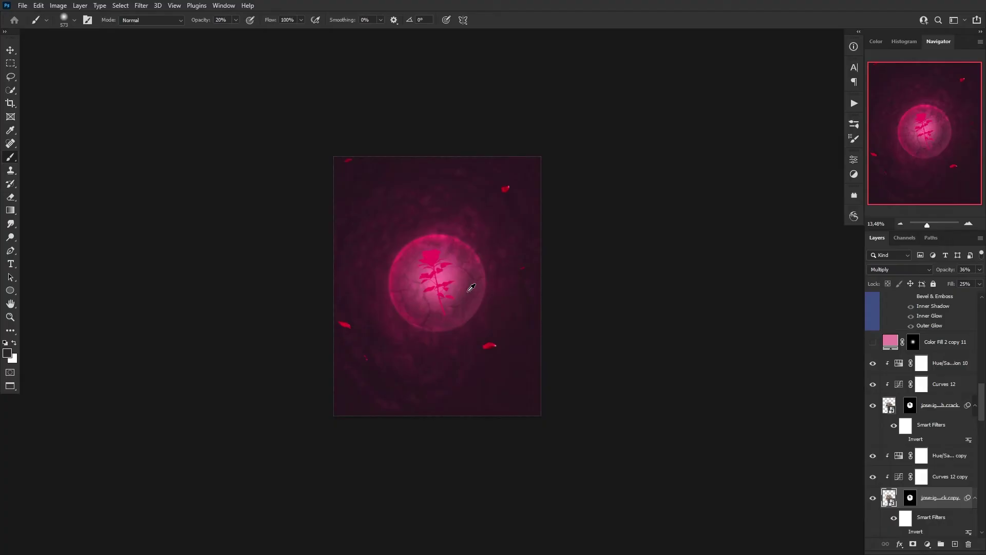
scroll(469, 286, up, 2)
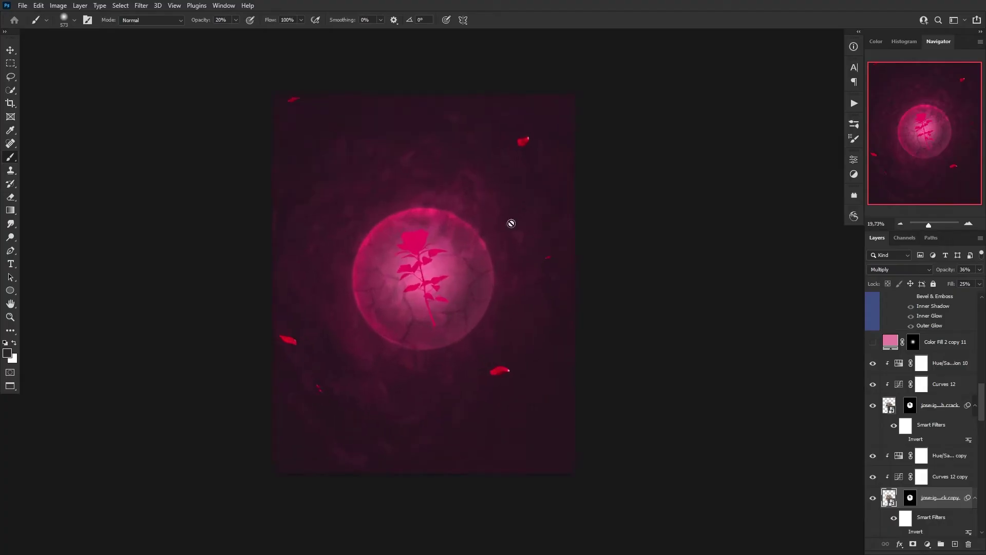
scroll(978, 301, up, 10)
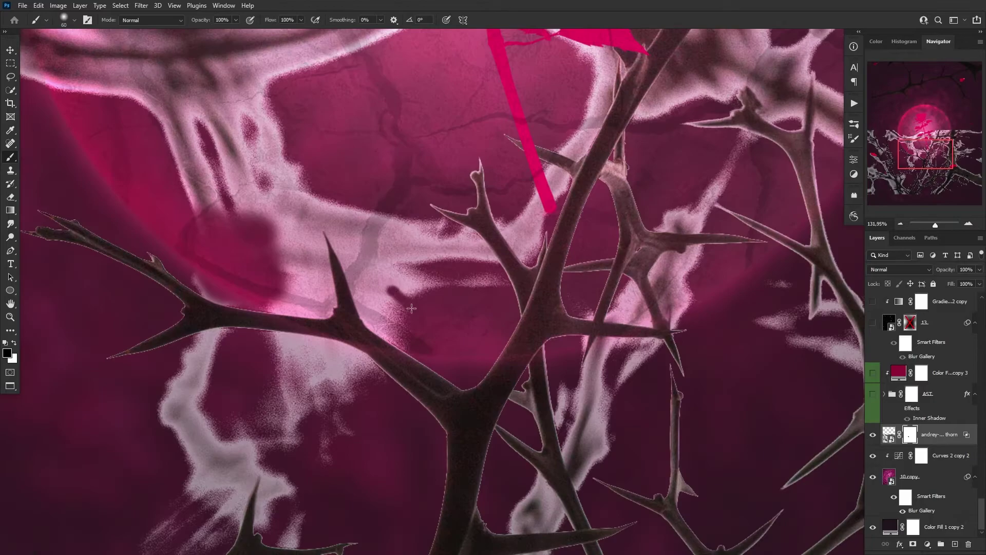
Mask out parts of the thorn branches and close the Hue/Saturation settings
mouse_move(429, 334)
mouse_down()
mouse_move(387, 313)
mouse_move(414, 340)
mouse_move(387, 330)
mouse_move(422, 355)
mouse_move(382, 322)
mouse_up()
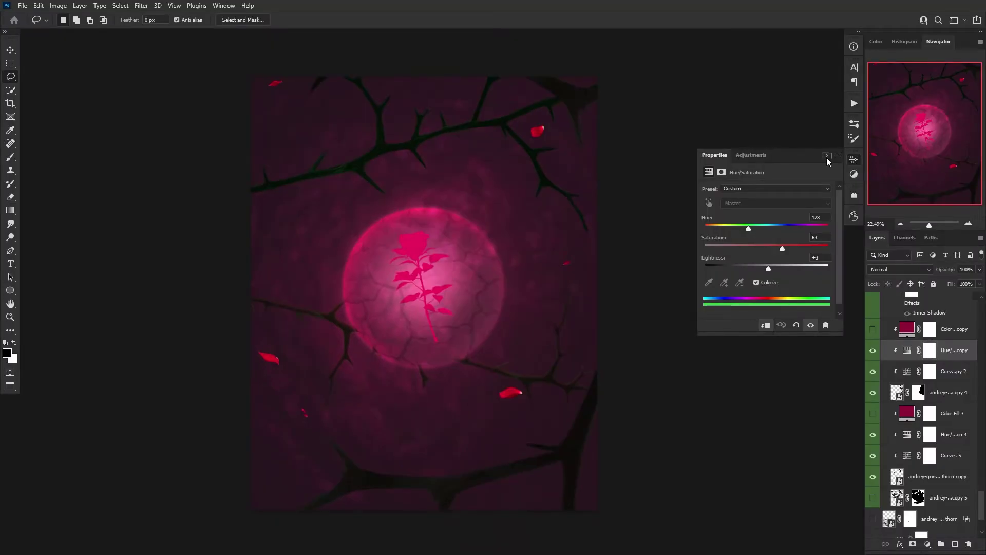
click(825, 156)
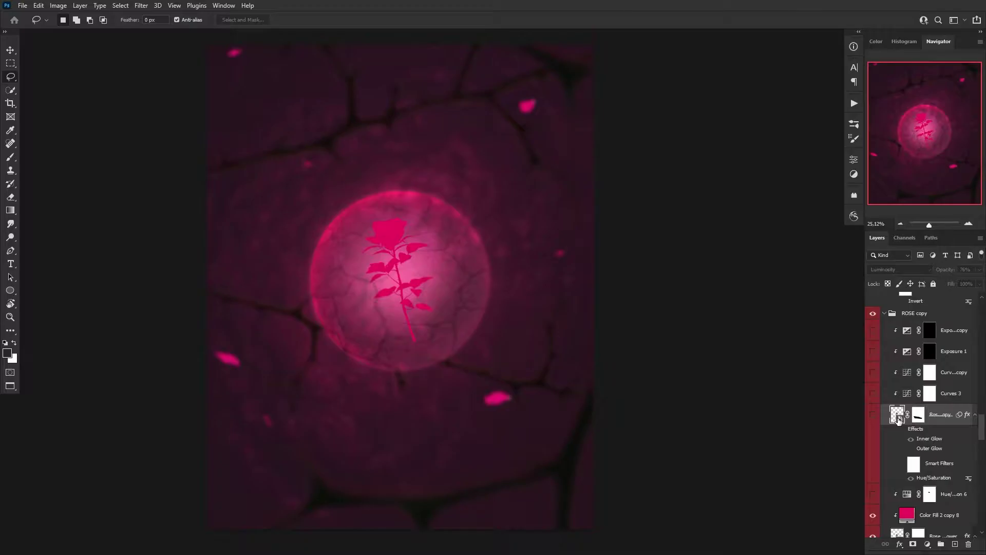
Duplicate the Rose layer above Hue/Saturation 6 and set the copy to Luminosity blending
click(938, 477)
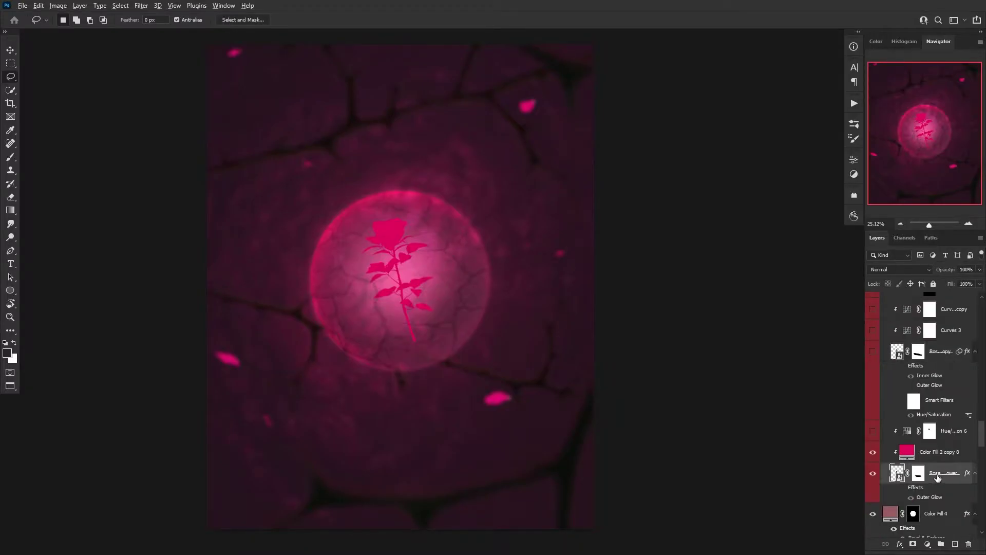
drag(942, 429, 942, 431)
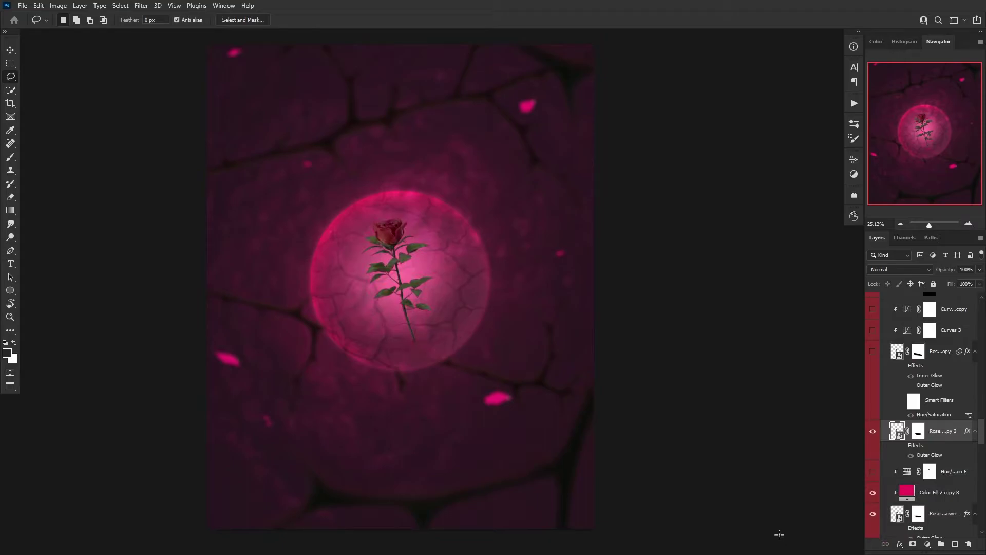
click(895, 271)
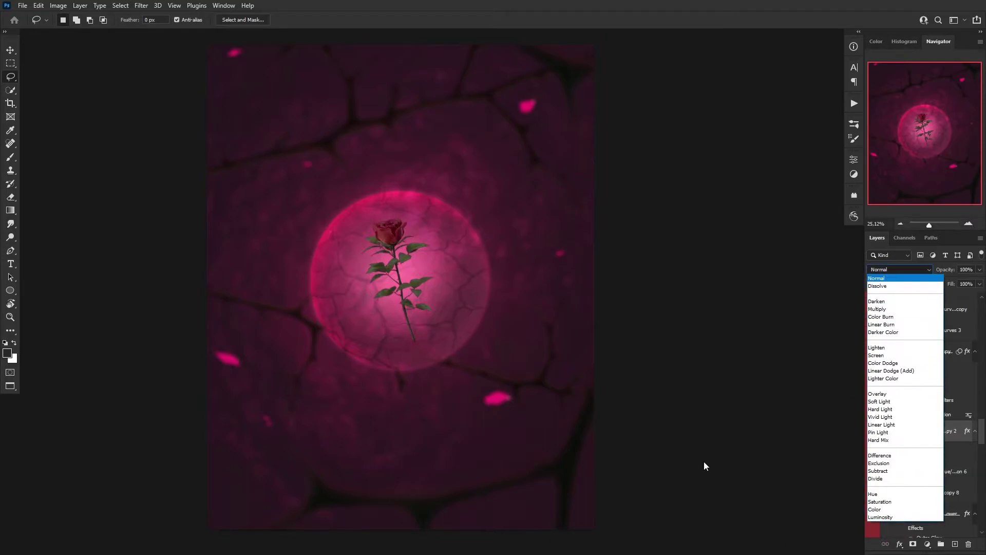
click(871, 517)
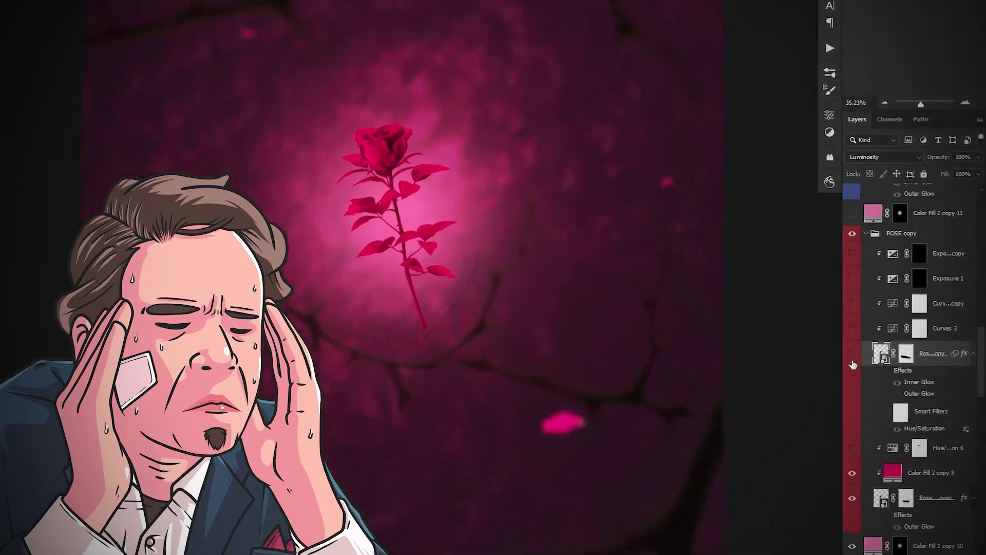
Hide the rose copy and set Color Fill 2 copy 8 to Luminosity after trying Color
click(873, 361)
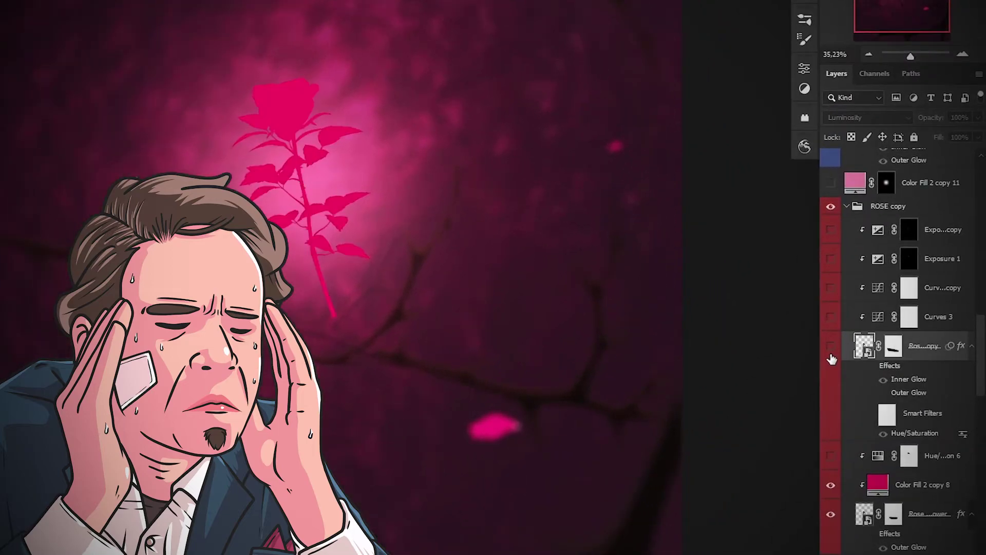
click(919, 489)
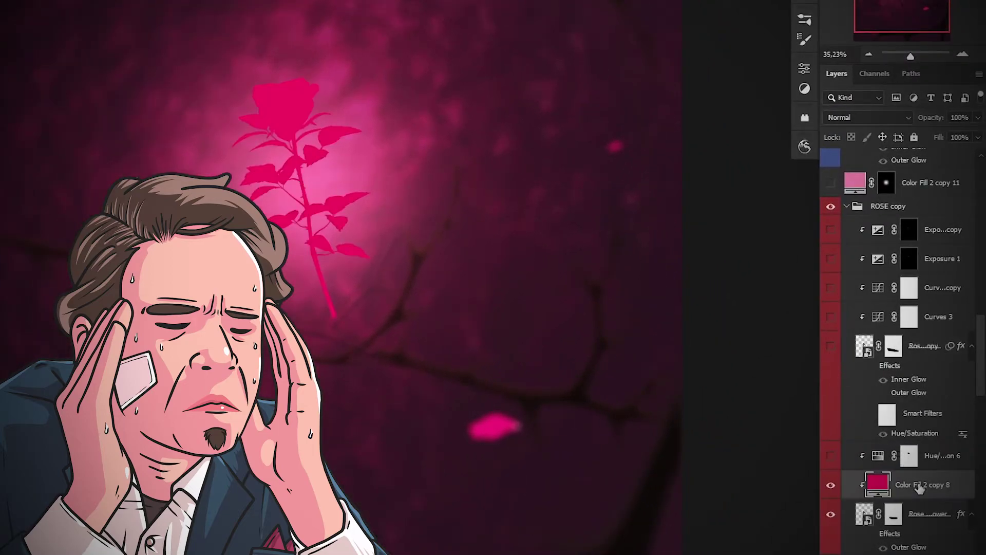
click(873, 122)
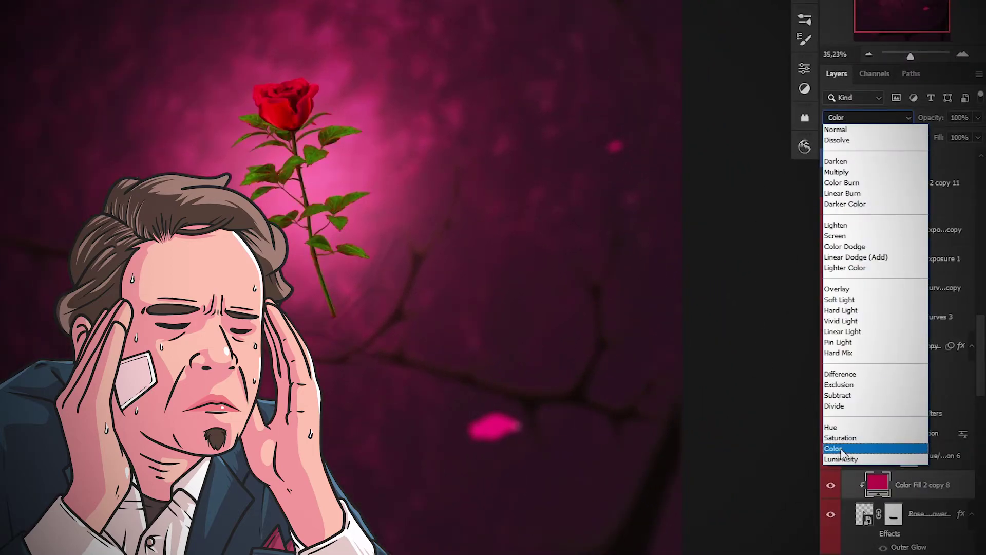
click(833, 448)
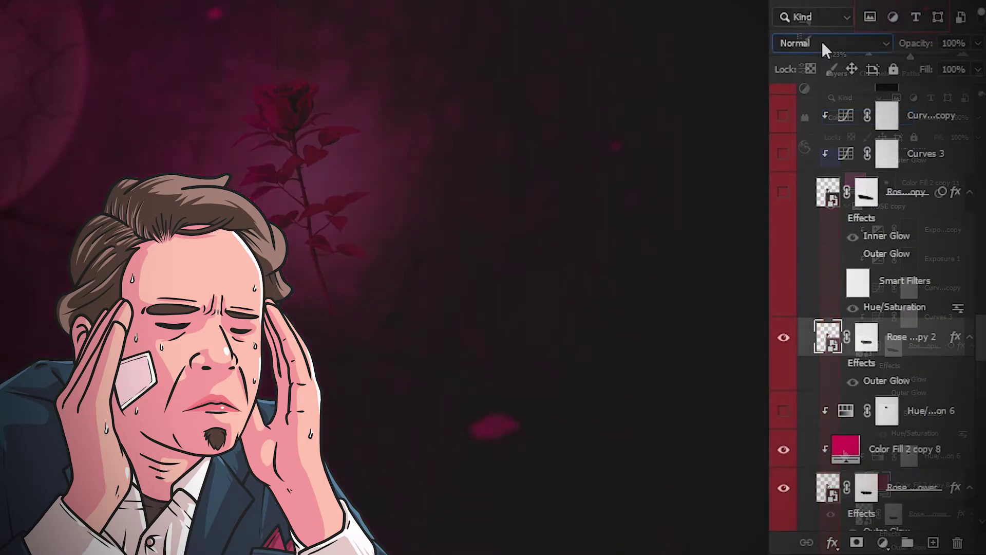
click(832, 43)
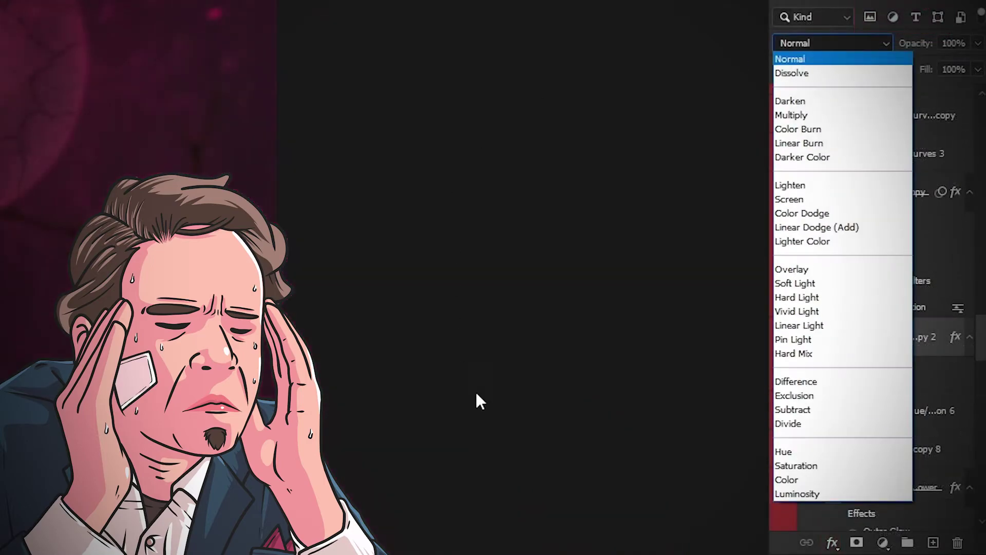
click(782, 494)
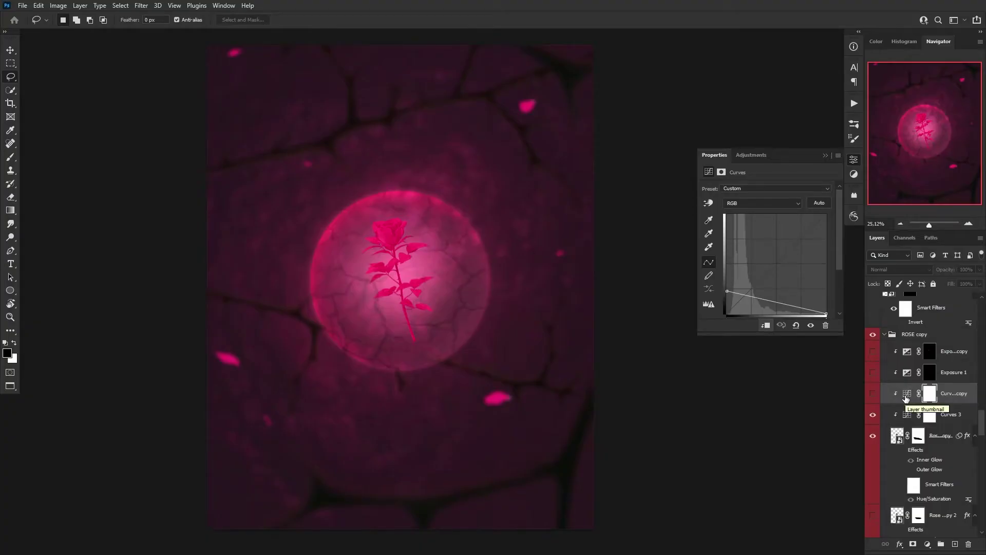
Turn on Curves copy, Exposure 1 and Exposure copy, and fit the image on screen
click(873, 394)
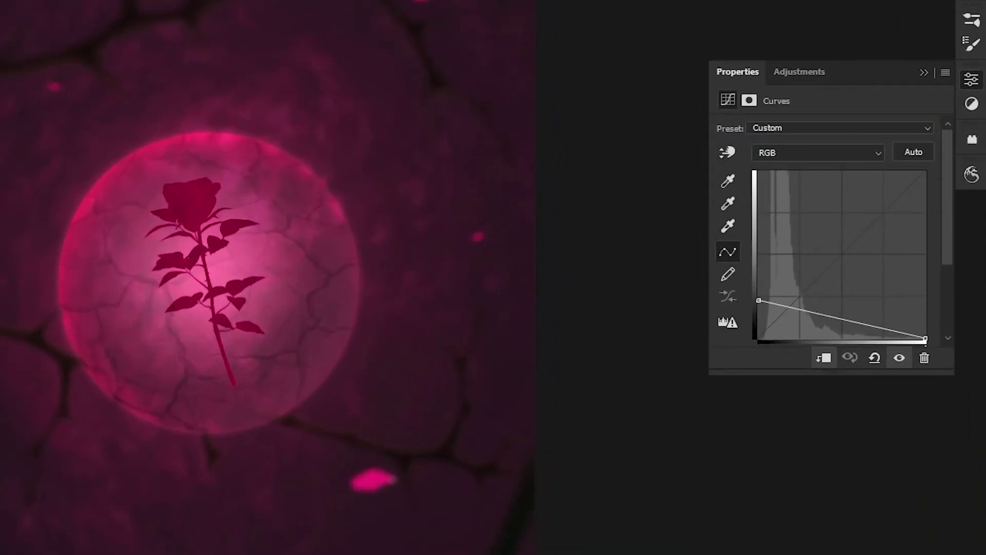
click(873, 372)
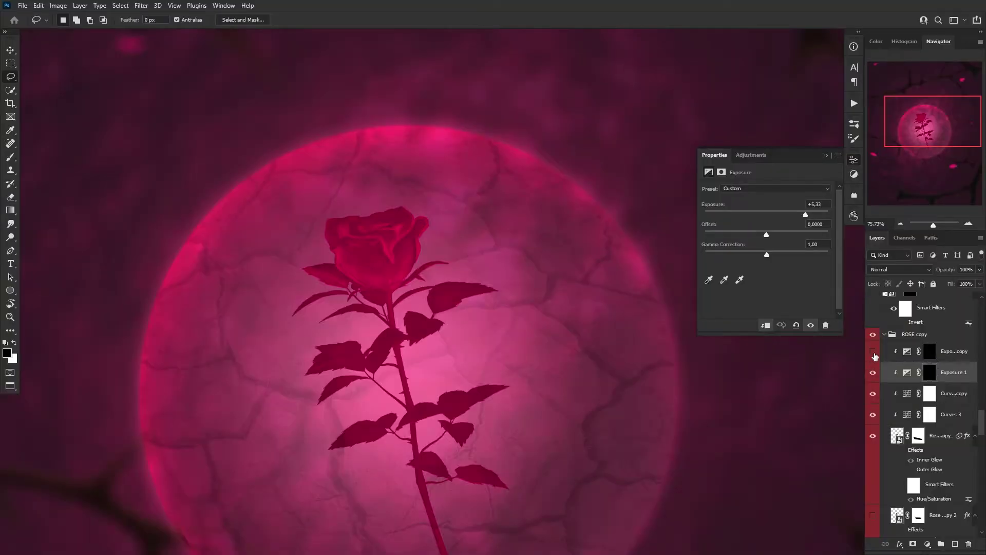
click(873, 351)
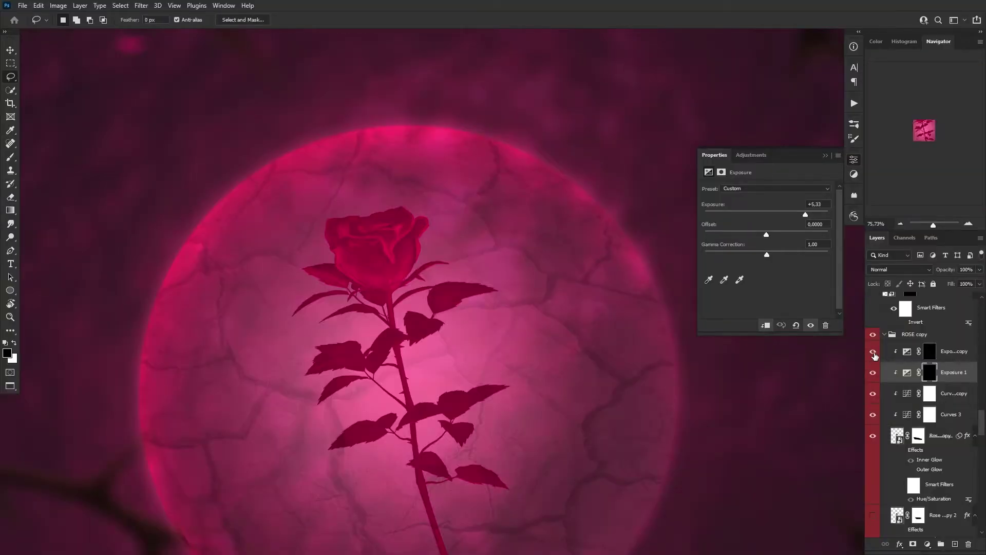
scroll(562, 386, down, 2)
key(ctrl+0)
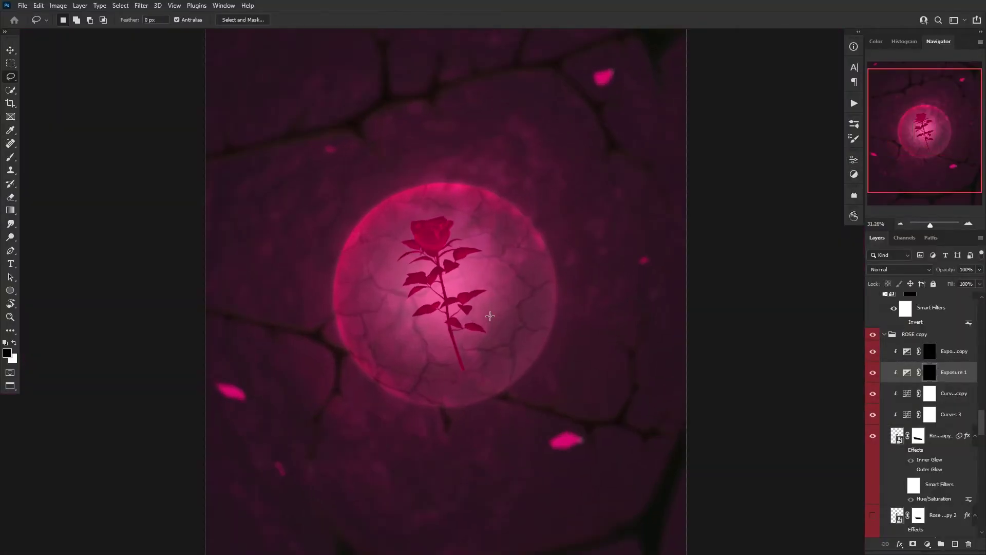
scroll(938, 445, down, 5)
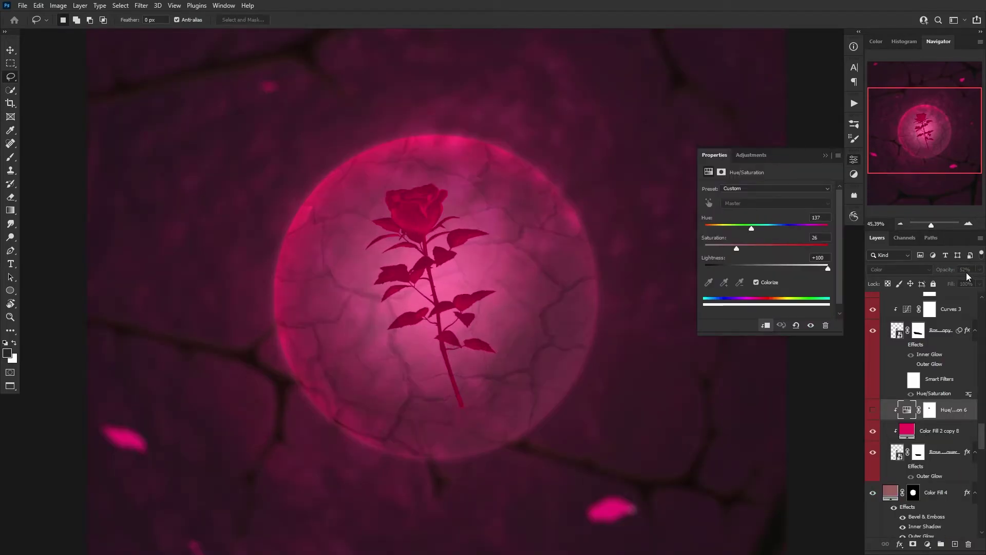
Show Hue/Saturation 6 on the rose and inspect its Inner Glow settings without changing them
click(873, 410)
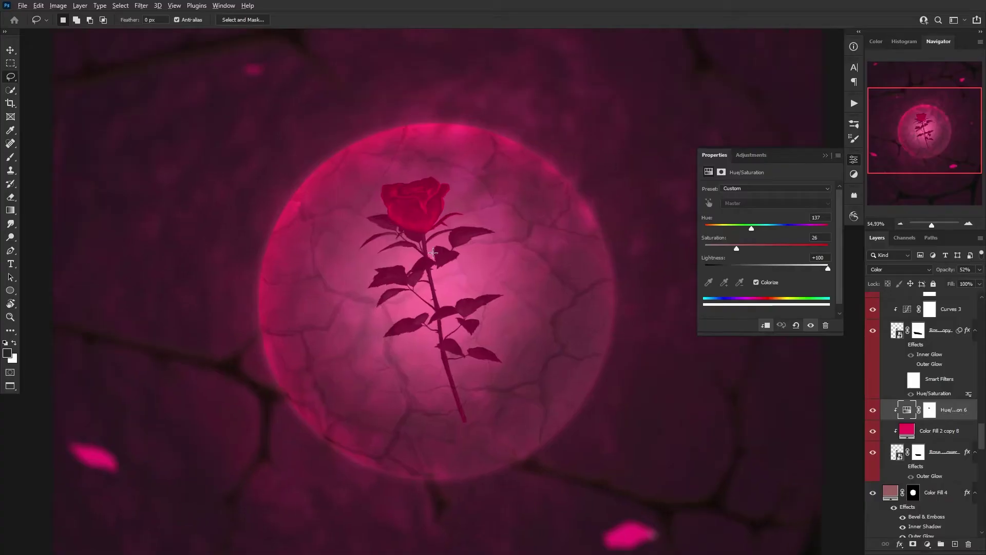
scroll(441, 255, up, 3)
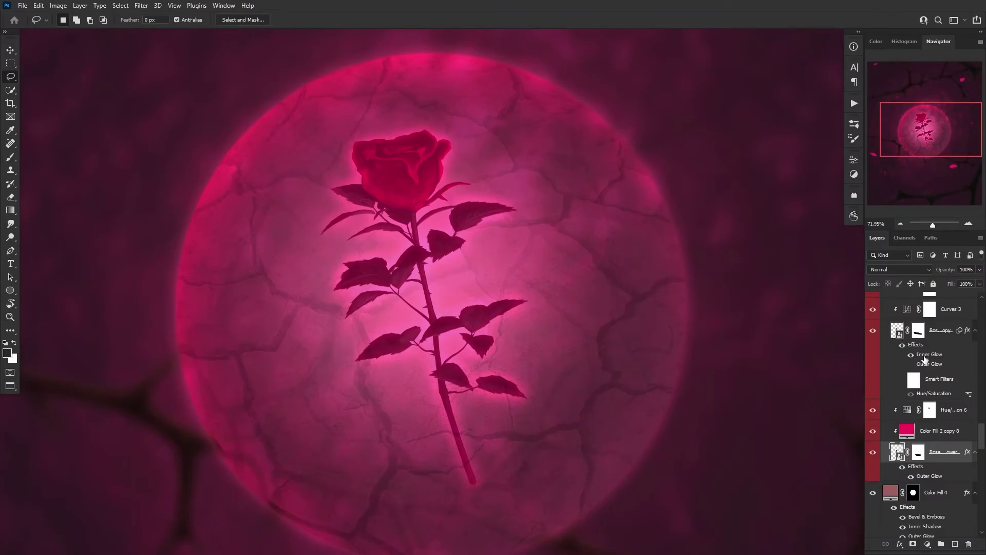
double_click(925, 358)
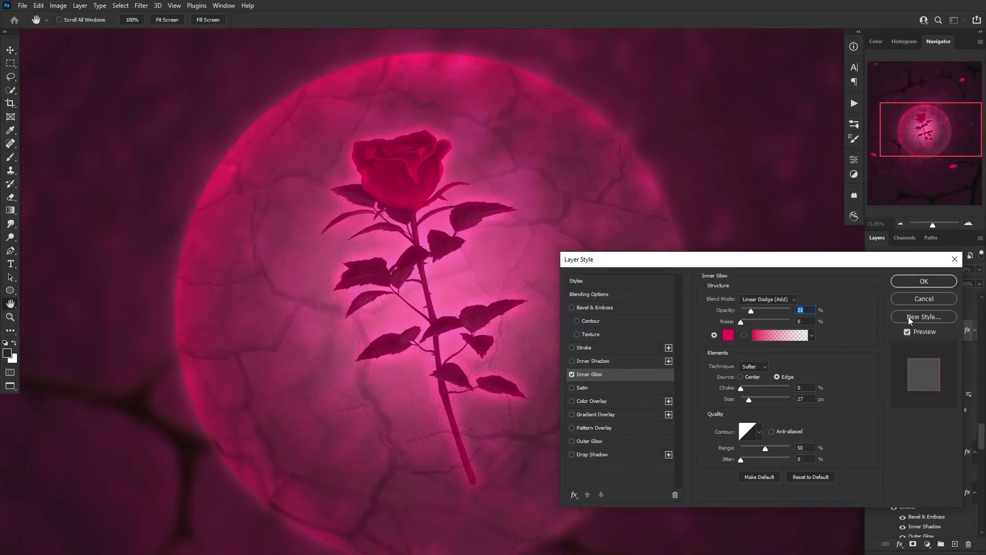
click(915, 299)
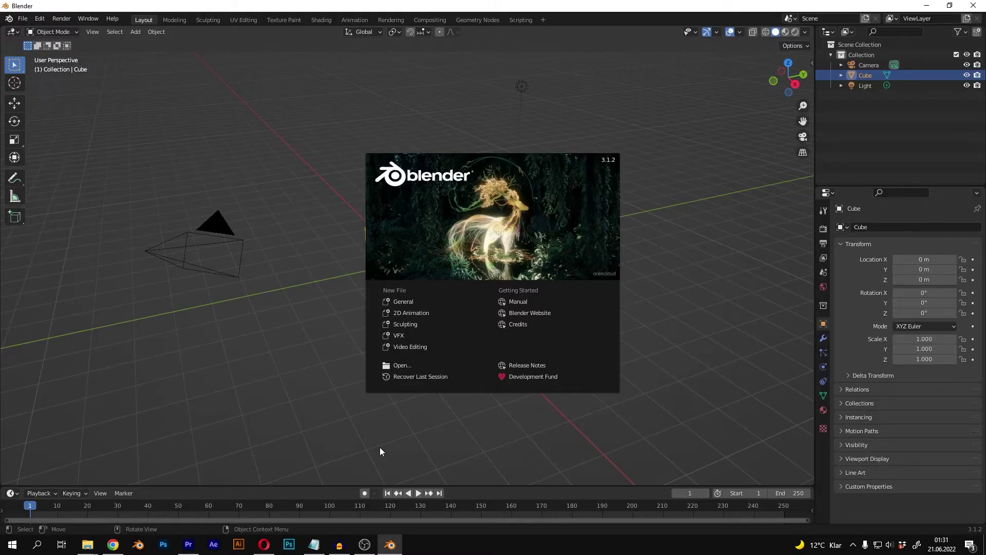
scroll(961, 204, down, 4)
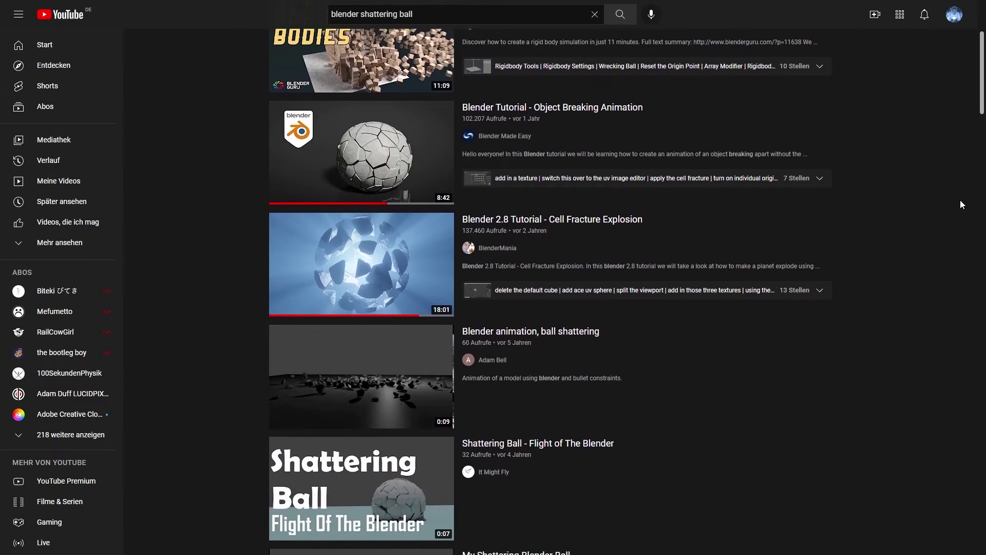
scroll(962, 204, down, 3)
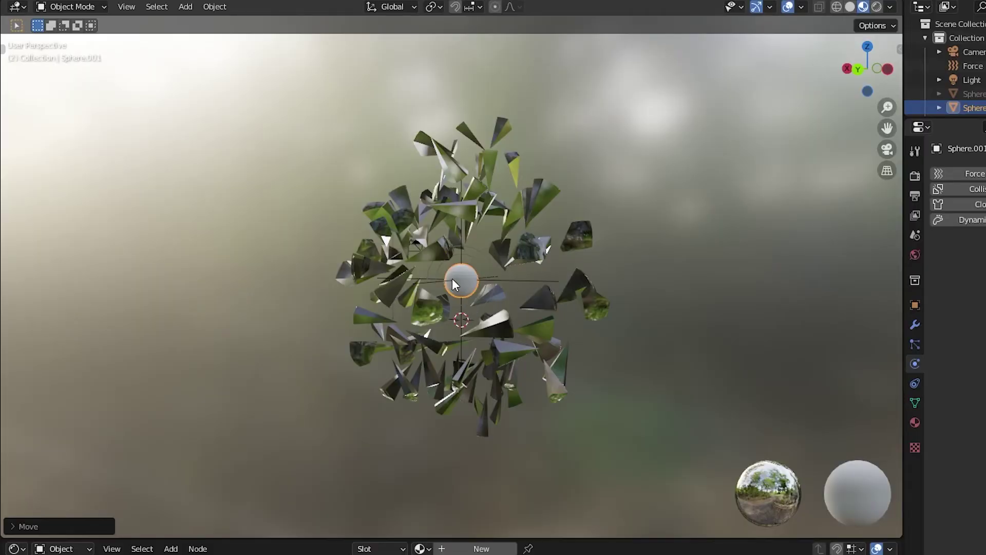
Create a new material, Material.003, for Sphere.001 in Blender's Shader Editor
click(461, 549)
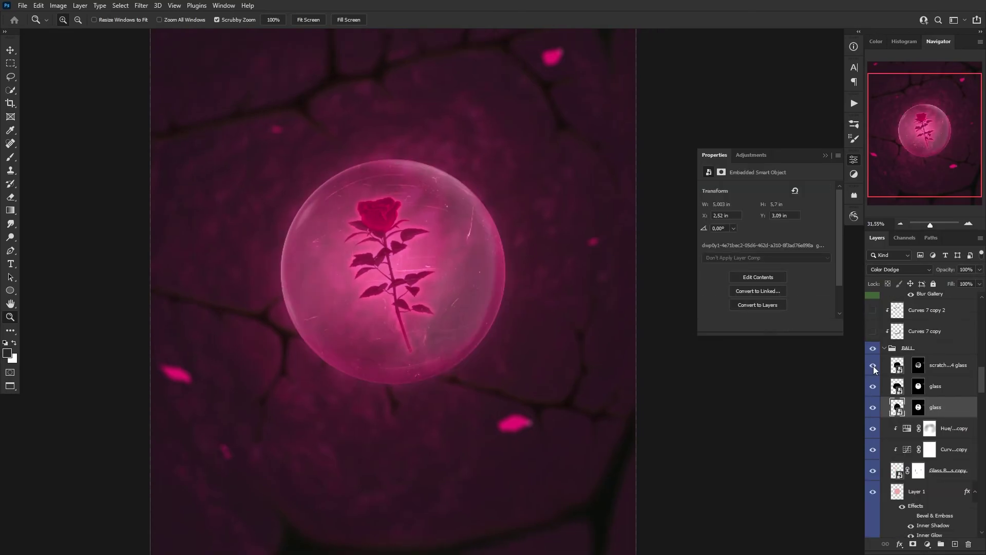
Show the scratch glass layer and the Color Fill 2 copy 11 pink fill on the ball, viewing the whole composition
click(873, 366)
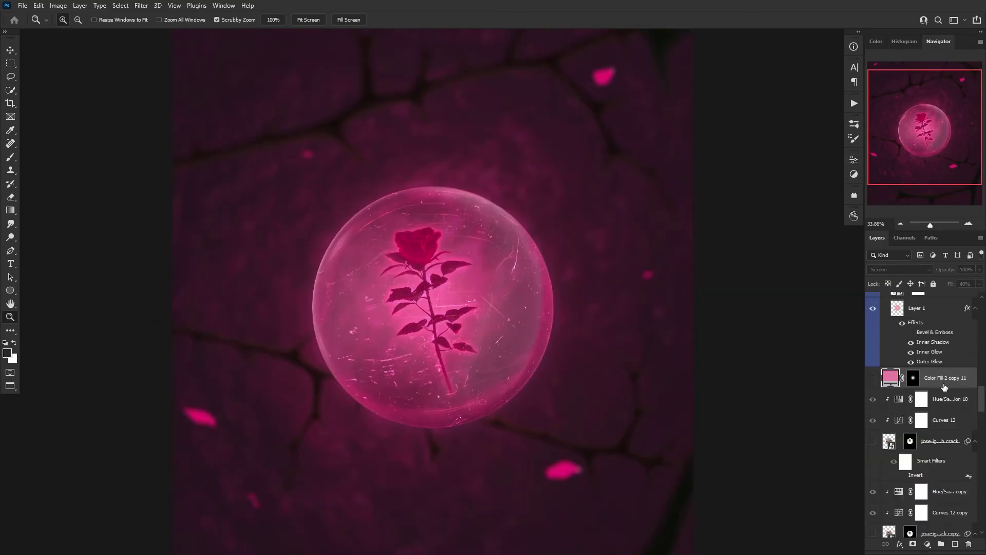
click(873, 378)
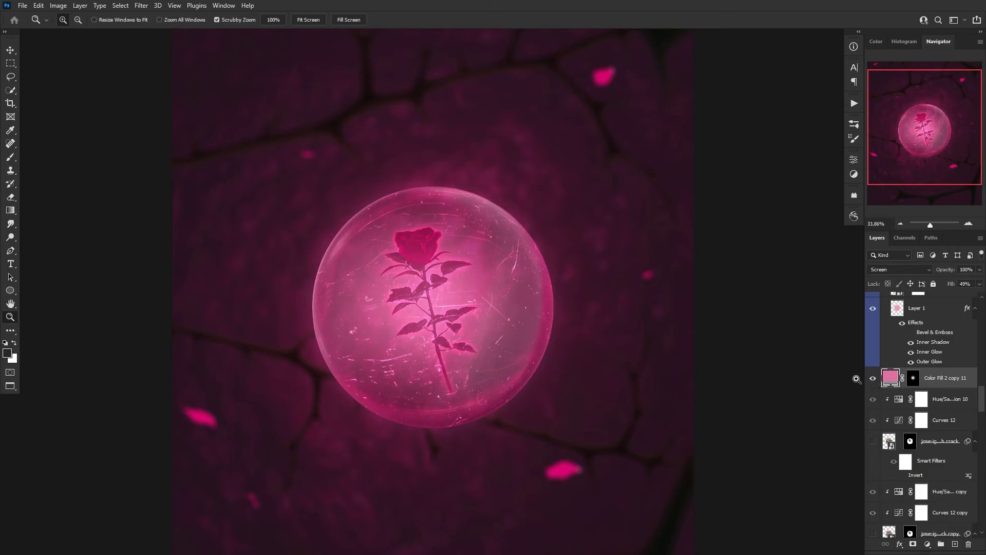
alt+click(465, 315)
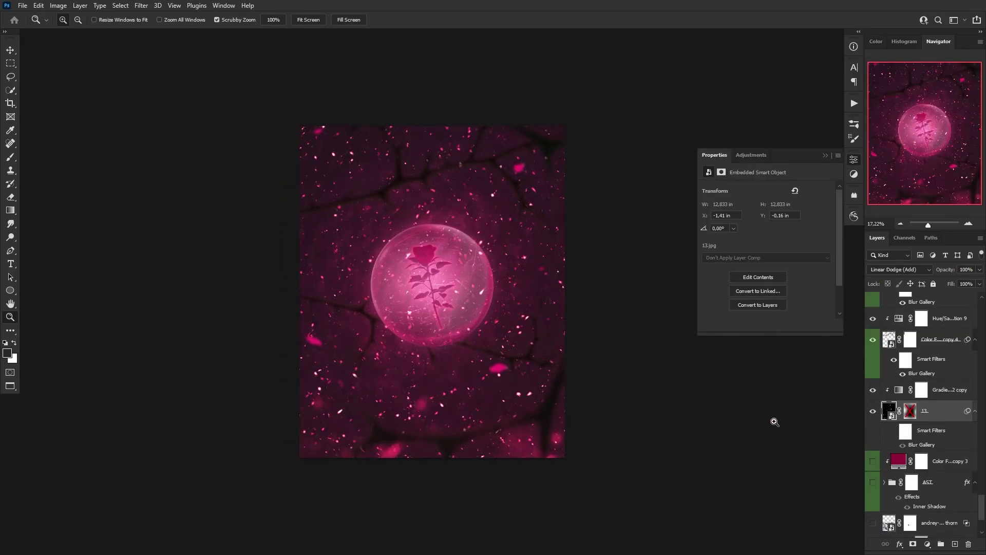
Enable layer 13's Blur Gallery smart filter and open Layer 31's Camera Raw Filter settings
click(894, 431)
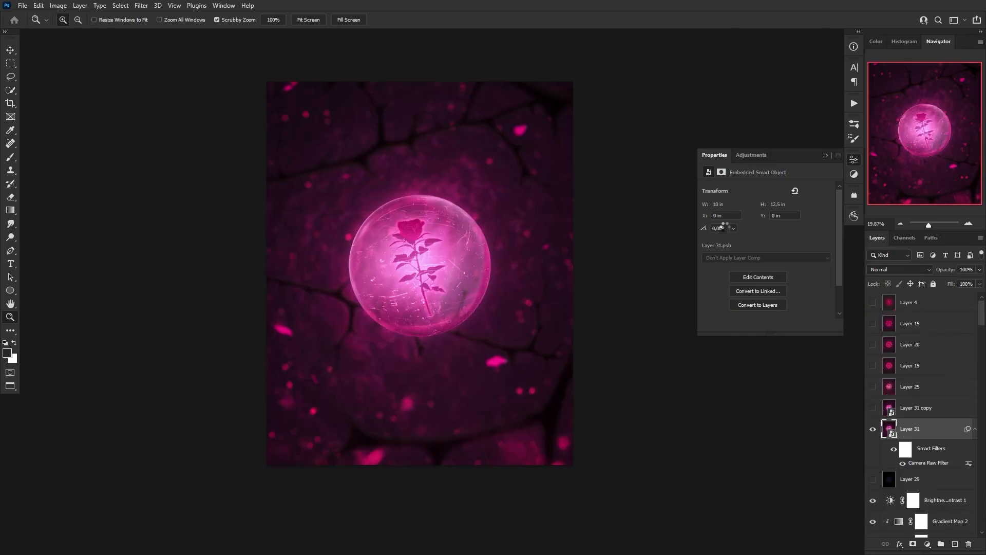
double_click(935, 462)
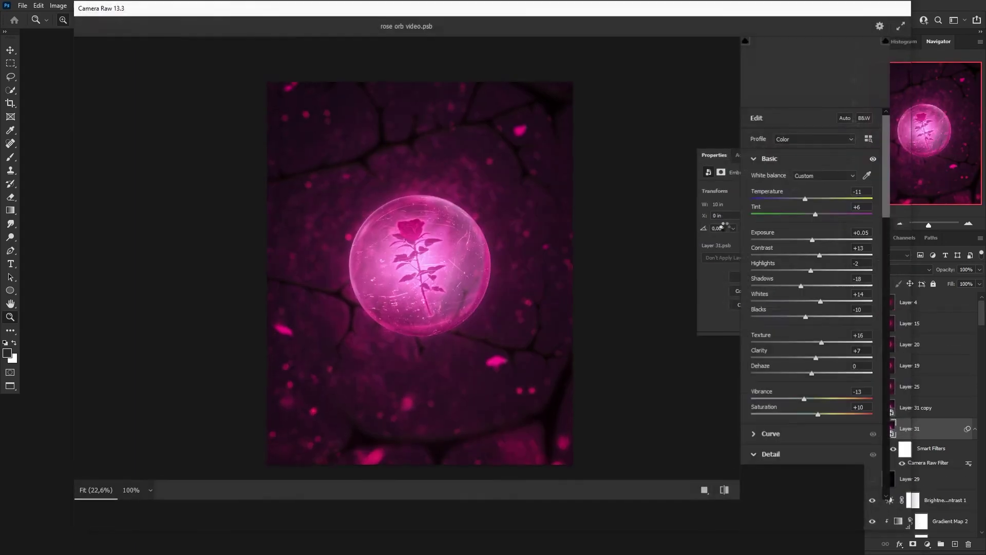